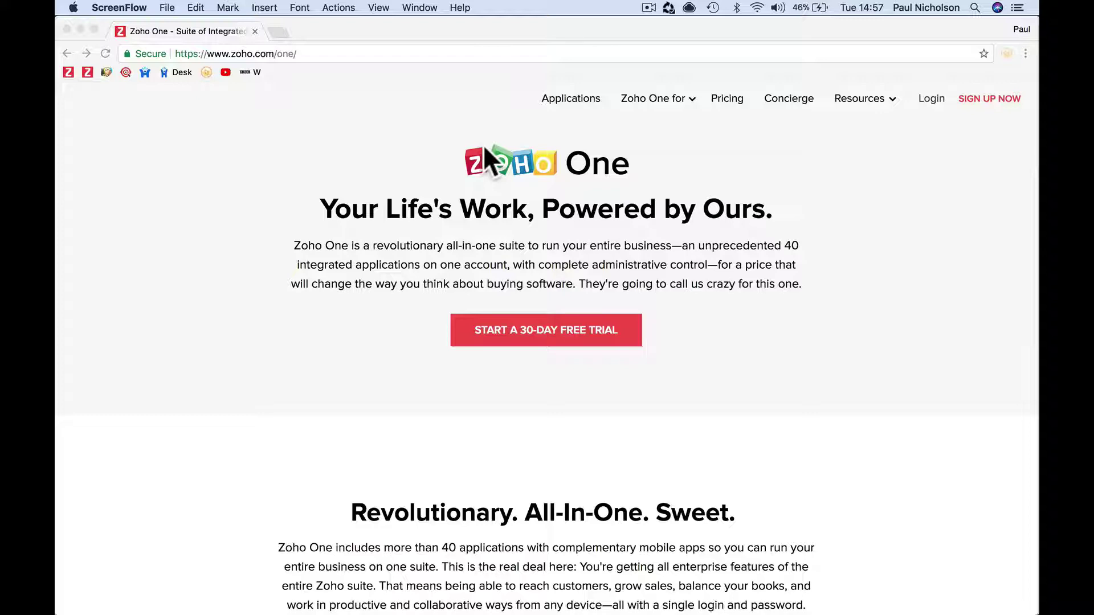
# Start the 30-day free trial and enter the full name, company Happy-Me Ltd., and phone number
pyautogui.click(549, 333)
pyautogui.click(548, 333)
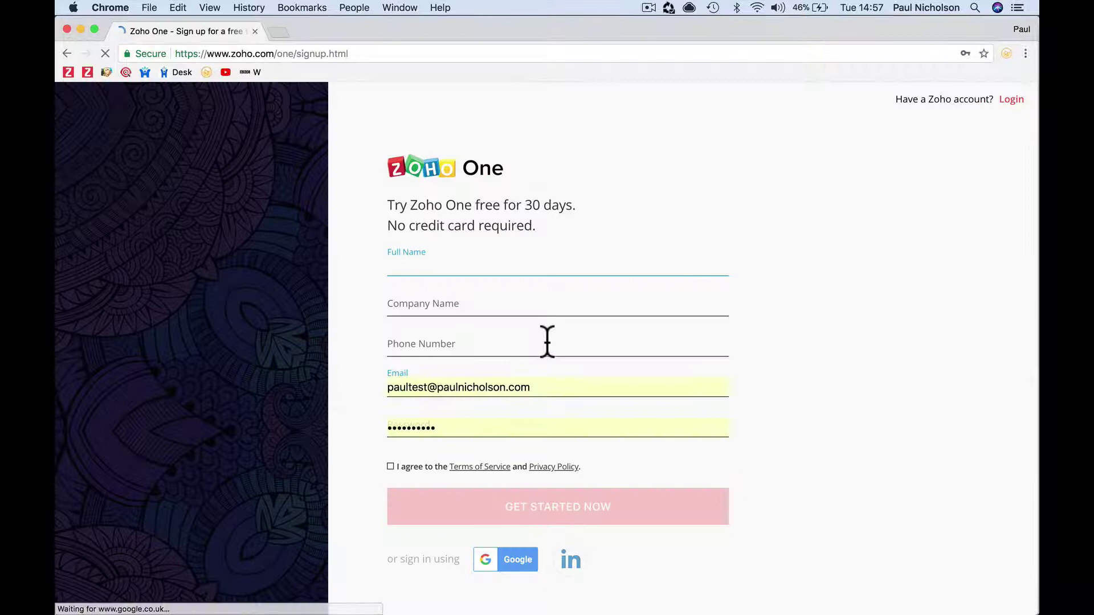
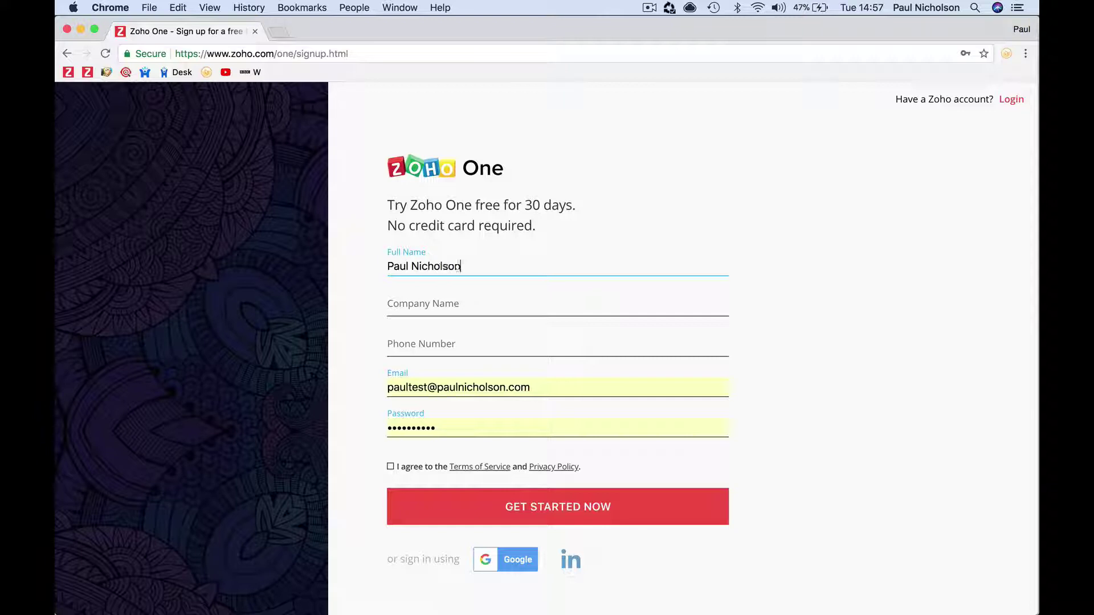
pyautogui.press('Tab')
pyautogui.write('Happy-ME')
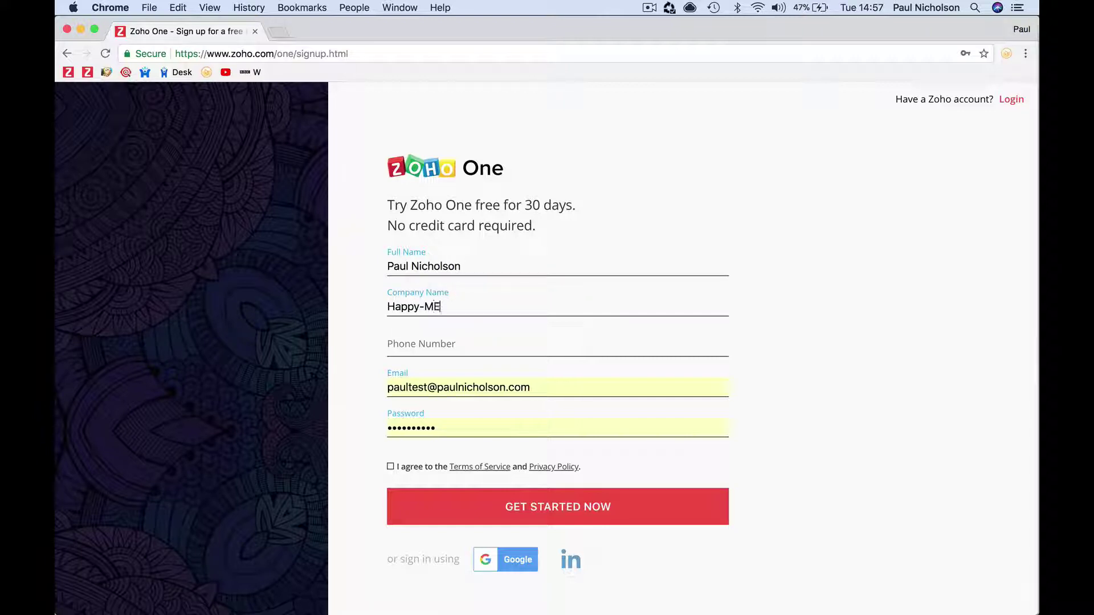
pyautogui.press('BackSpace')
pyautogui.write('e Ltd.')
pyautogui.press('Tab')
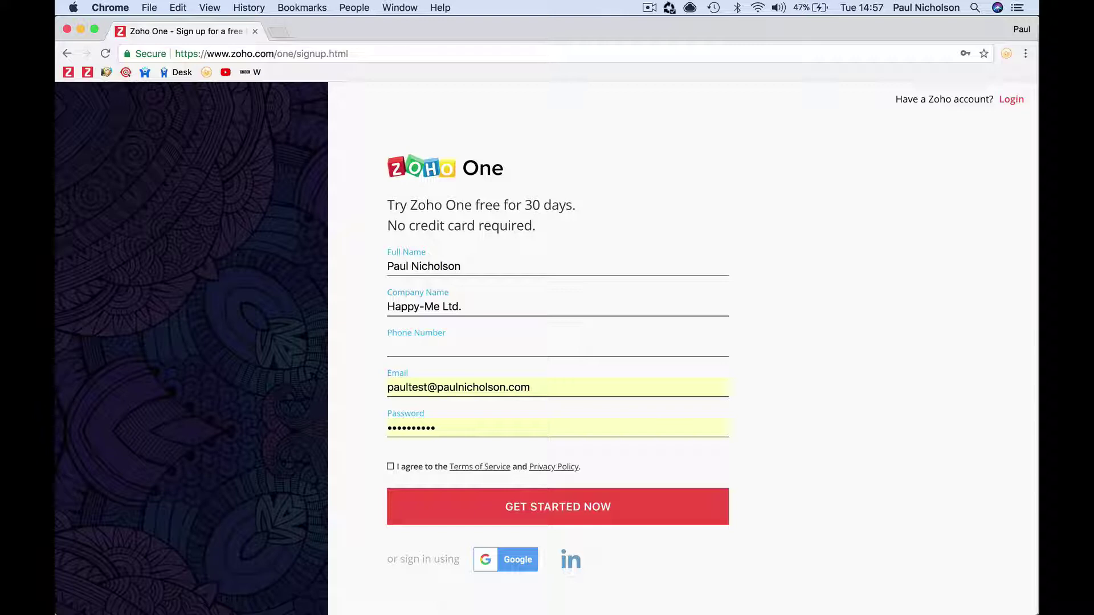
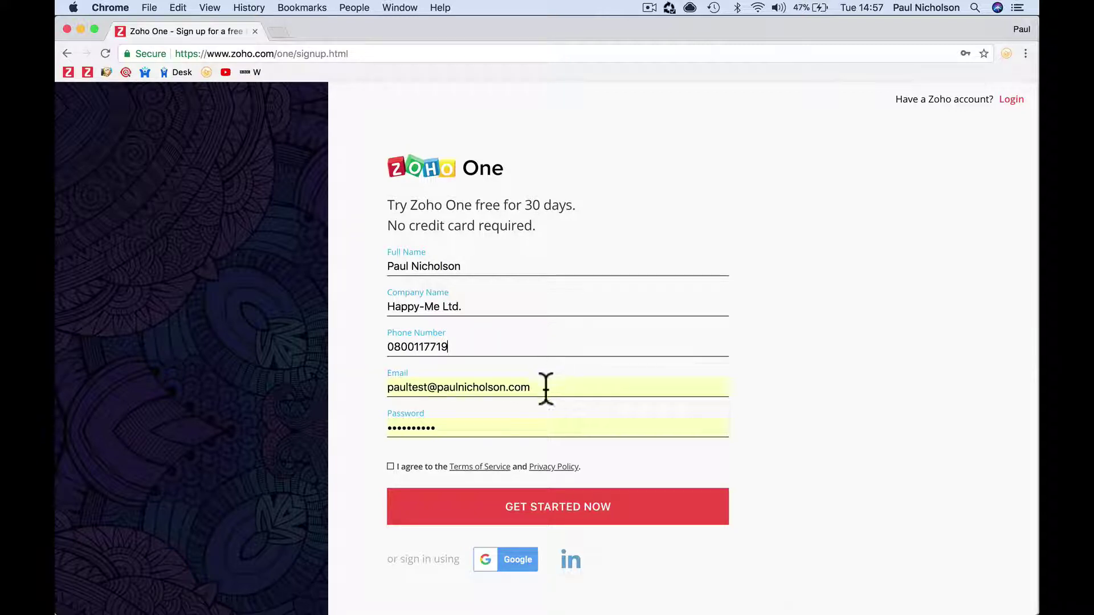
# Replace the autofilled e-mail with the new e-mail address and enter the account password
pyautogui.click(545, 386)
pyautogui.press('super+a')
pyautogui.press('BackSpace')
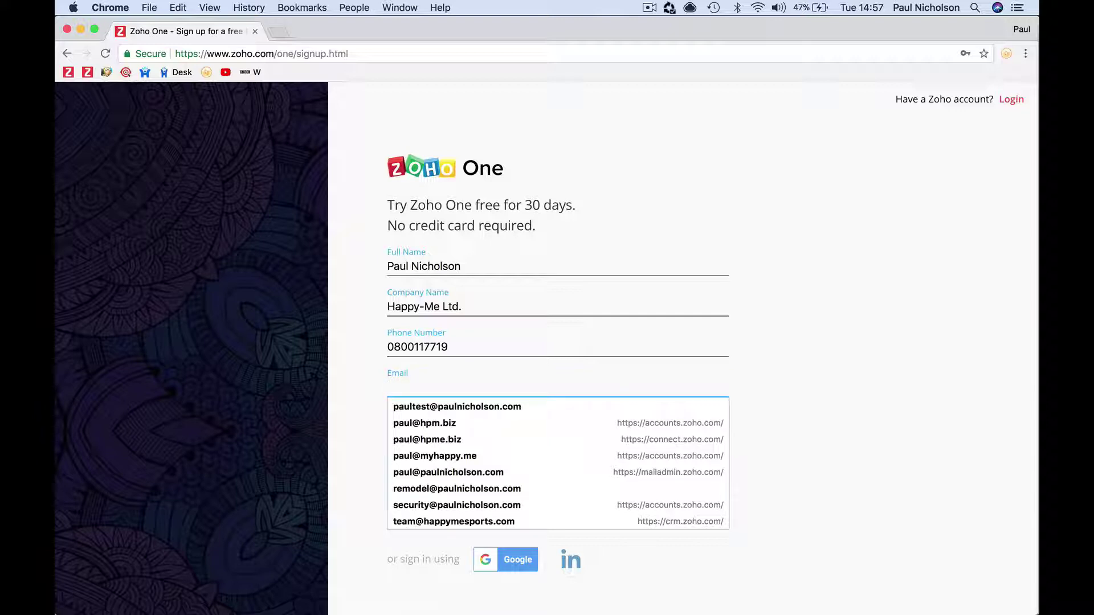
pyautogui.write('happ')
pyautogui.press('BackSpace')
pyautogui.press('BackSpace')
pyautogui.press('BackSpace')
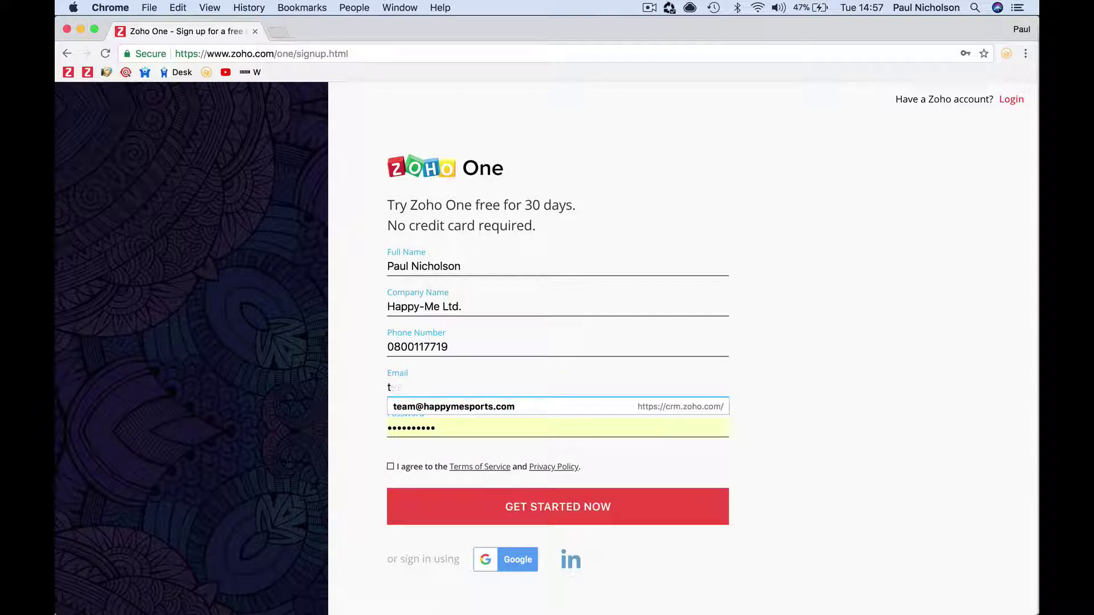
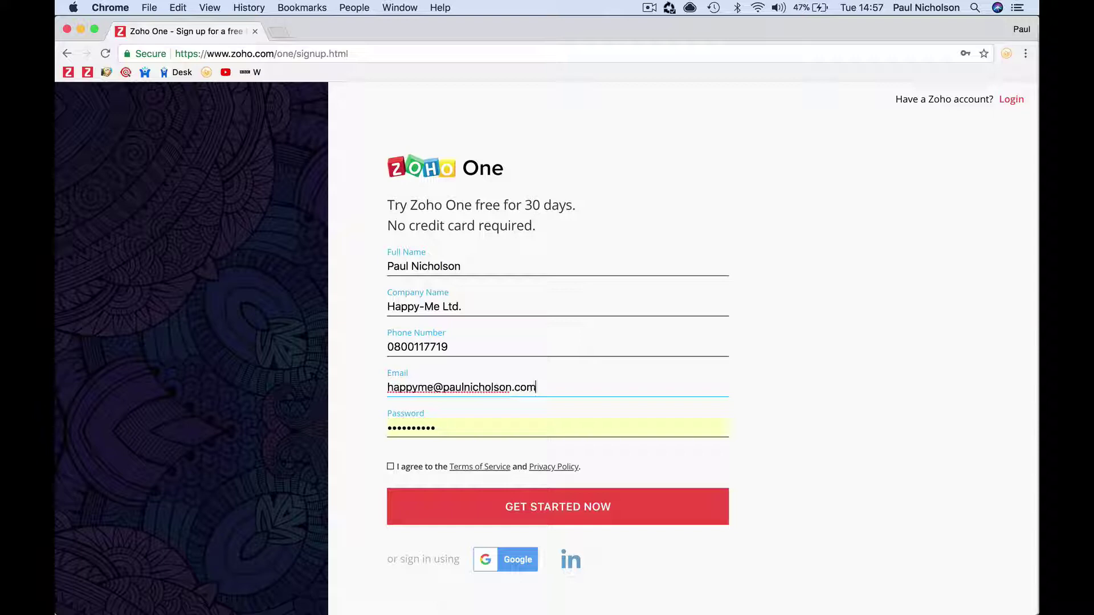
pyautogui.press('Tab')
pyautogui.write('•••••')
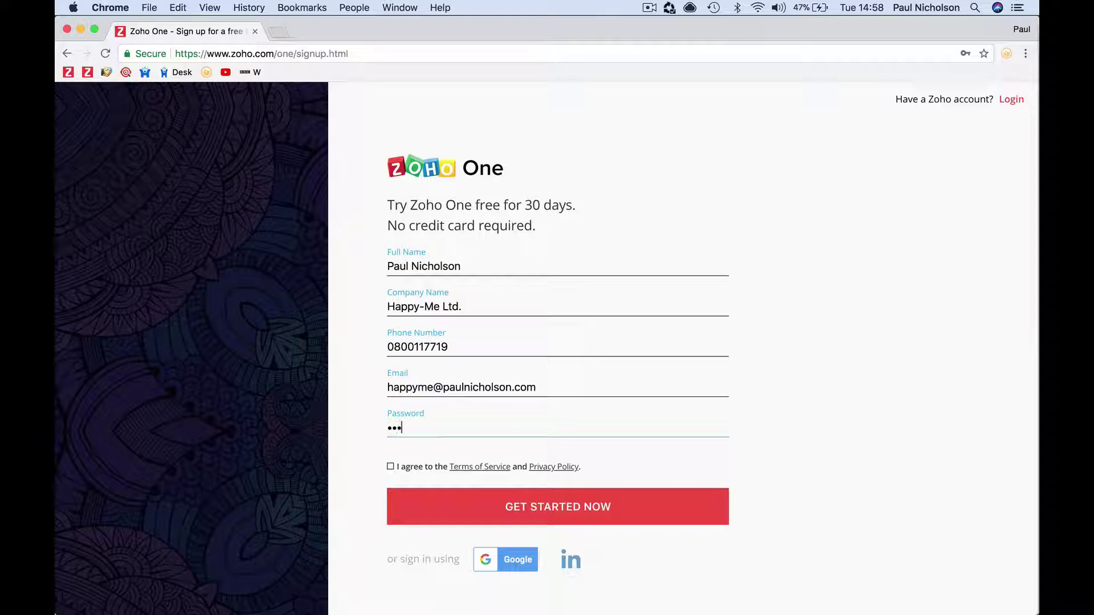
pyautogui.write('•••••')
# Agree to the Terms of Service and submit the signup with GET STARTED NOW
pyautogui.click(390, 468)
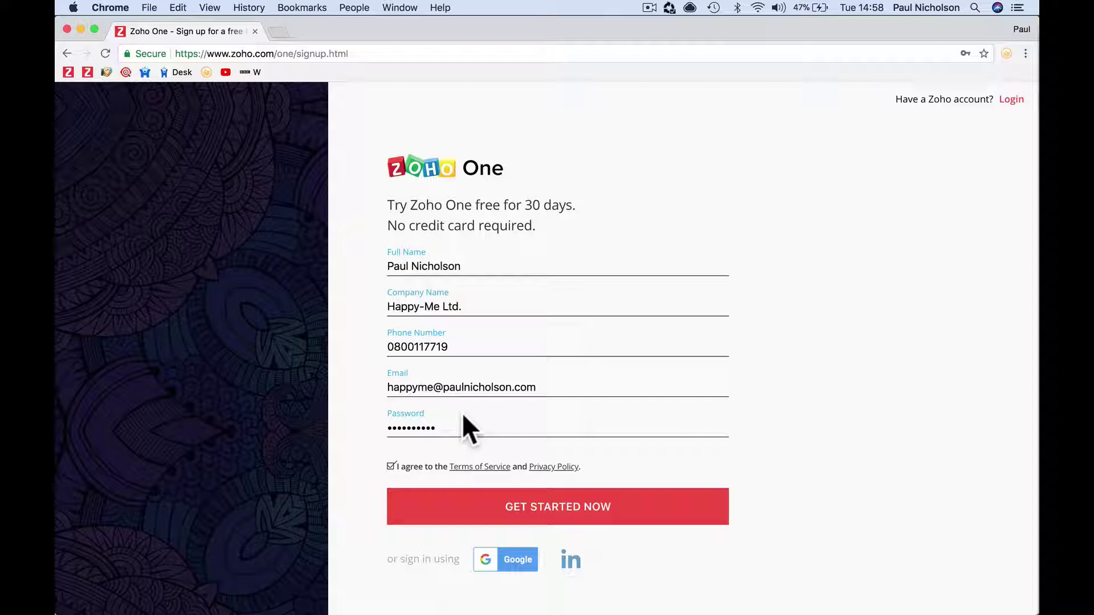
pyautogui.click(472, 507)
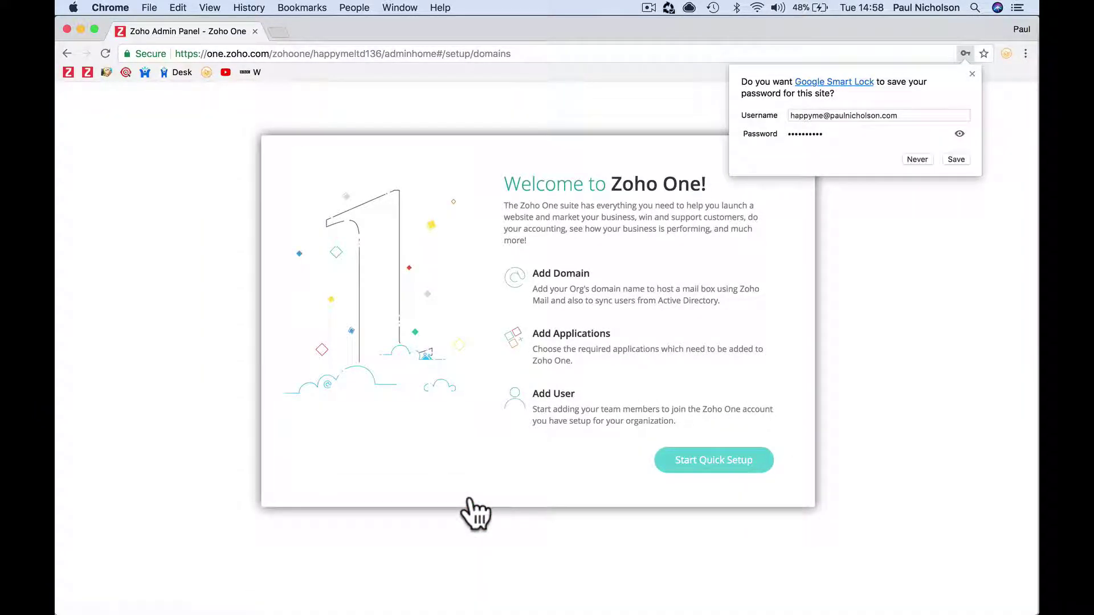
# Dismiss the browser's save-password prompt and start Zoho One's Quick Setup
pyautogui.click(972, 74)
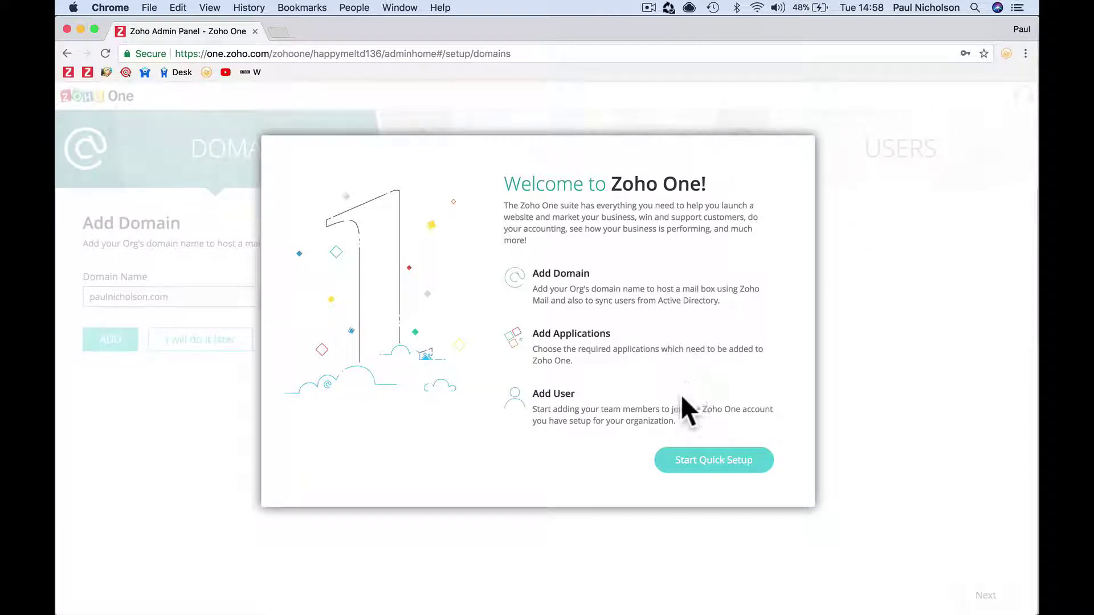
pyautogui.click(700, 461)
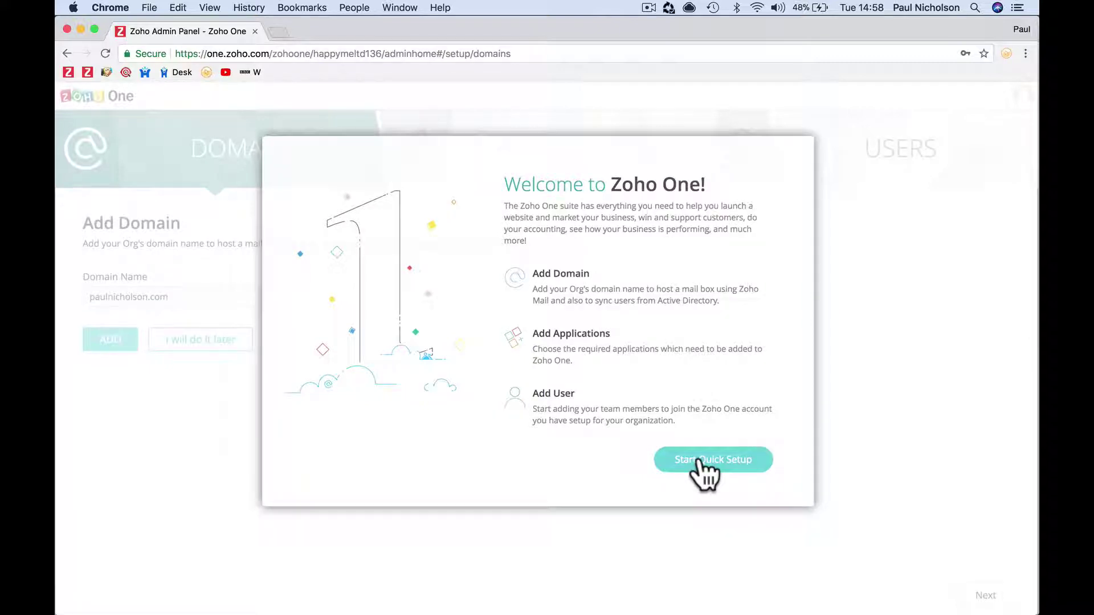
# Add Happy-Me.com as the organisation's domain and skip verification for now
pyautogui.tripleClick(269, 297)
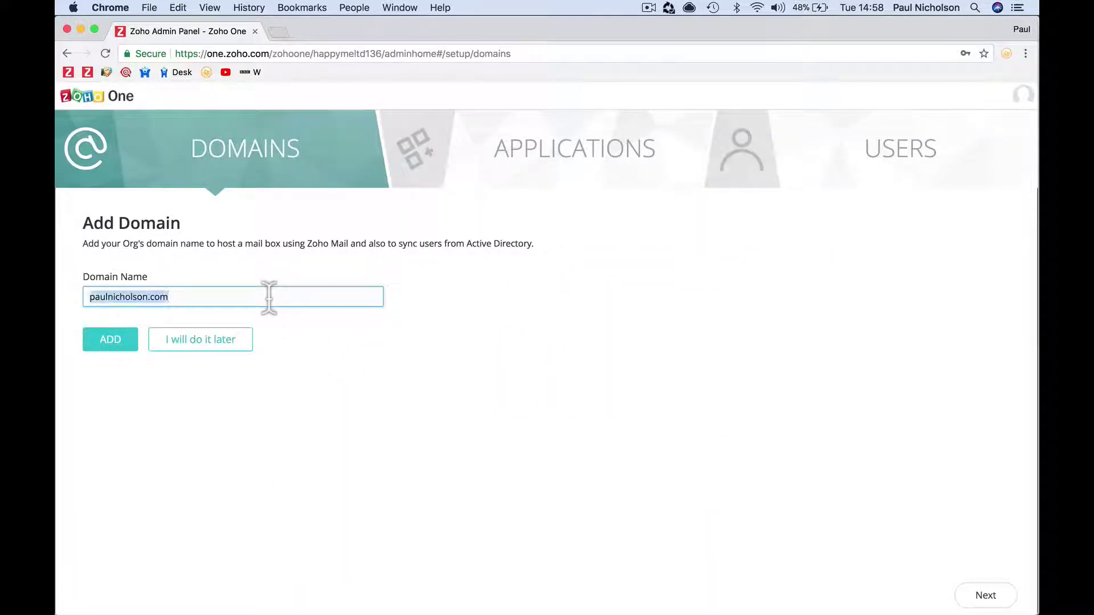
pyautogui.write('Happy-')
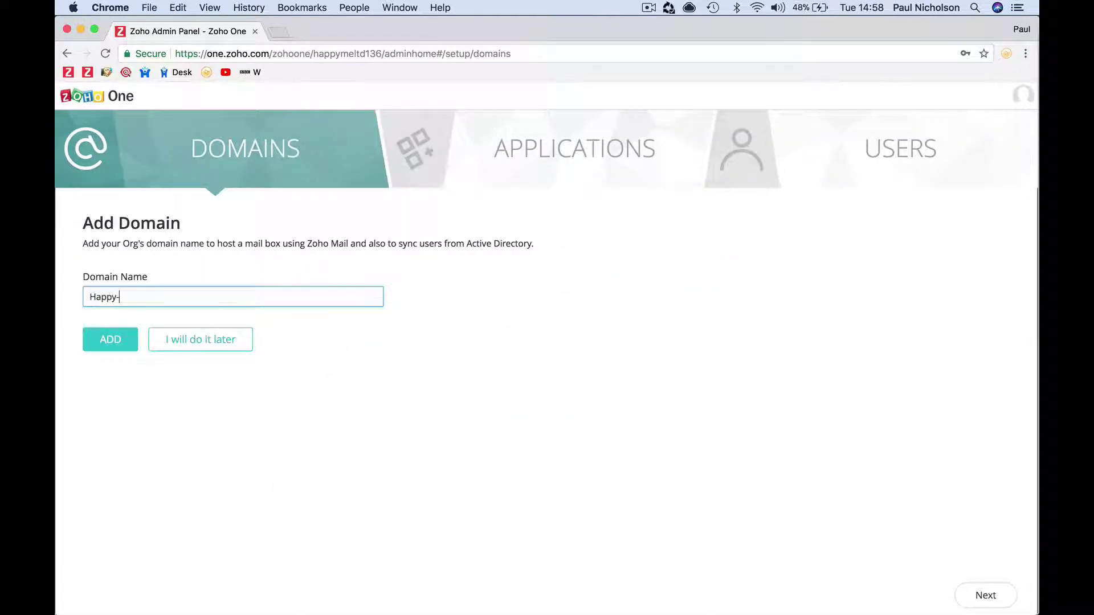
pyautogui.write('Me.com')
pyautogui.click(109, 344)
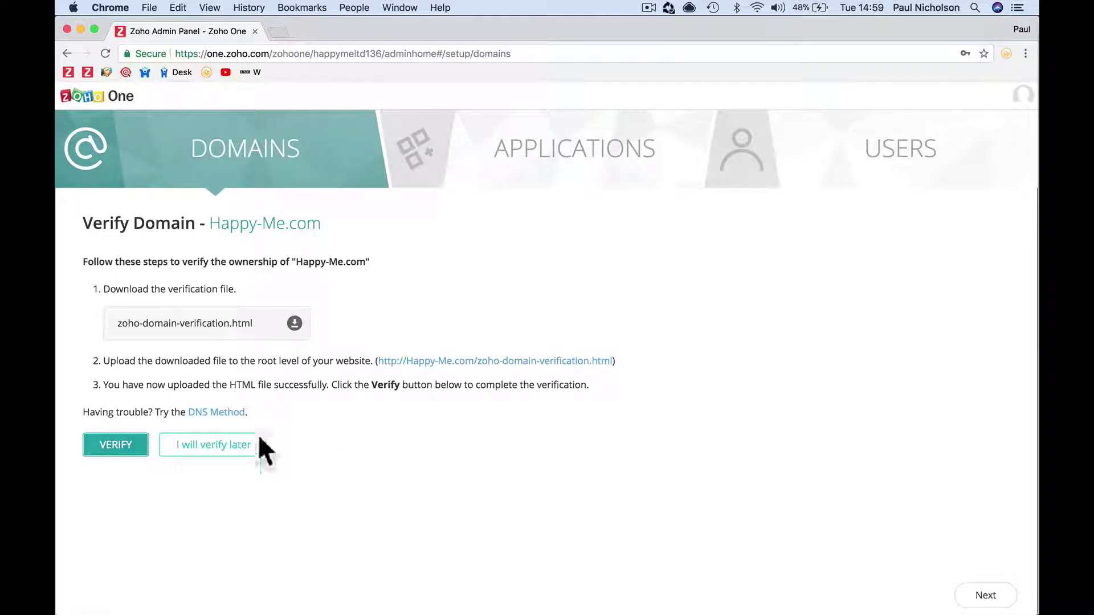
pyautogui.click(233, 448)
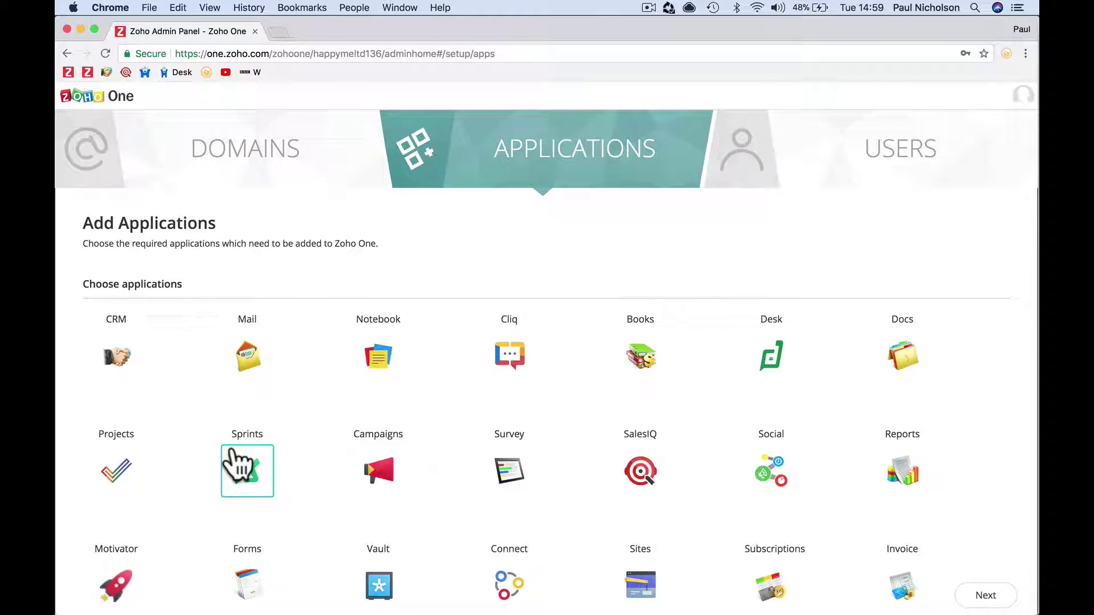
# Select the CRM and Mail apps and add them to the account
pyautogui.click(130, 363)
pyautogui.click(242, 360)
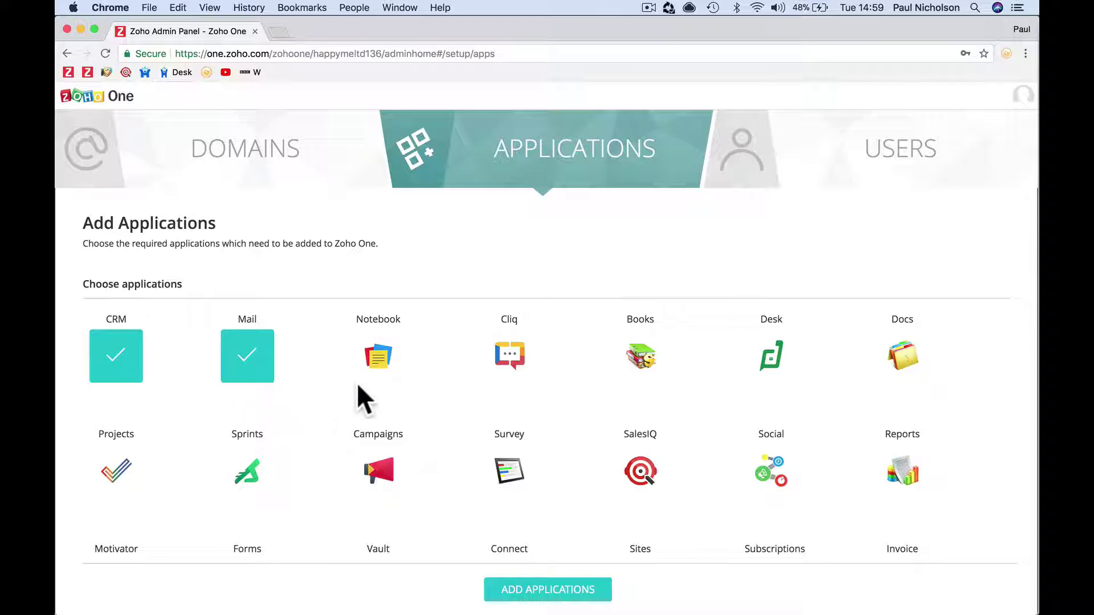
pyautogui.scroll(-2, 358, 382)
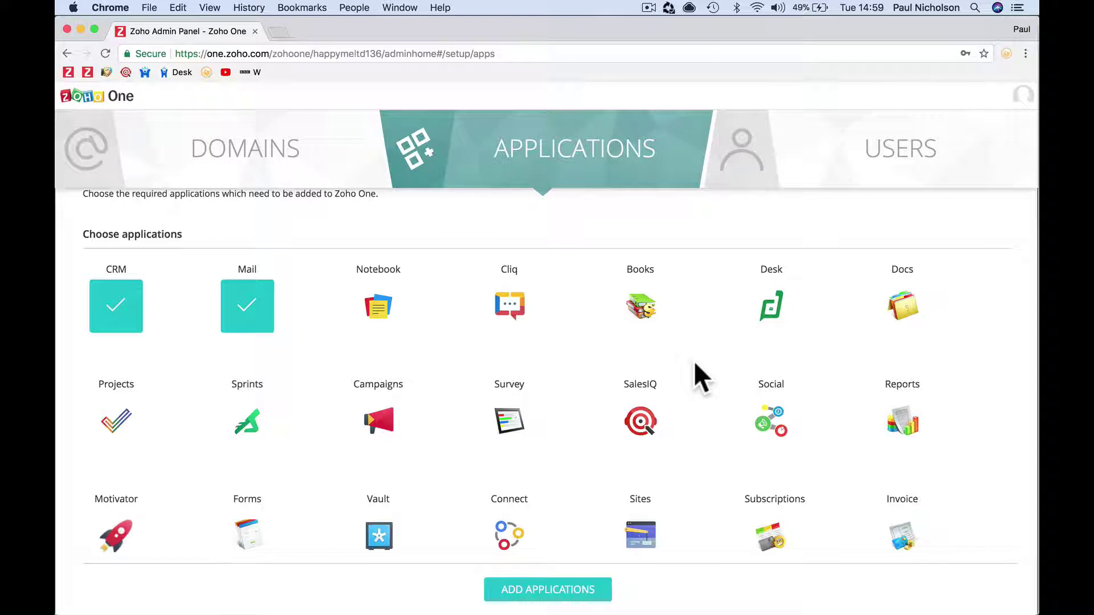
pyautogui.click(587, 587)
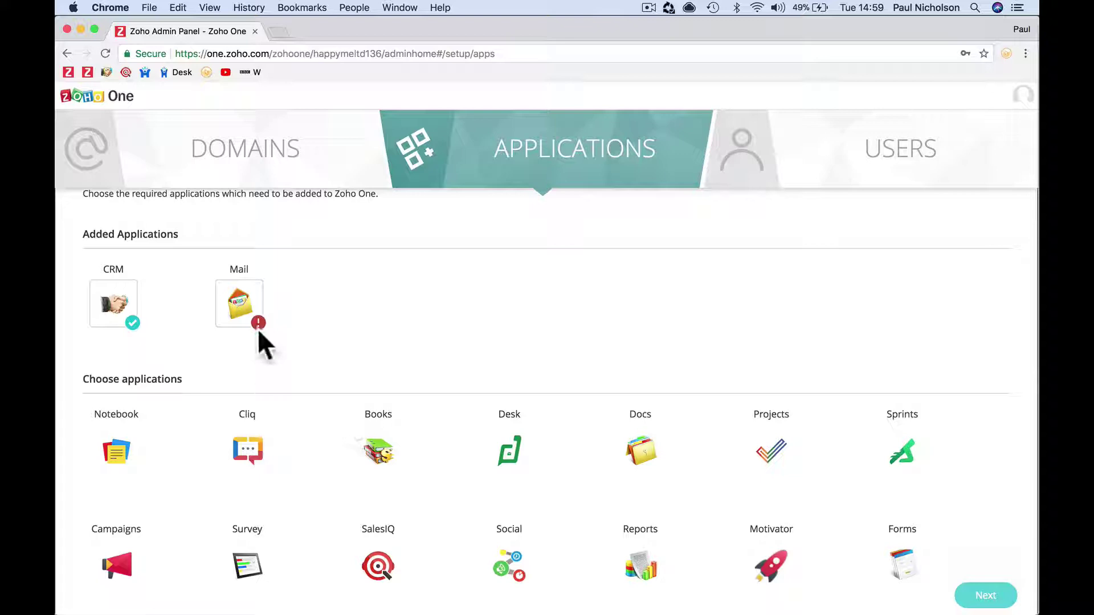
# Skip adding users and finish the guided setup with Get Started
pyautogui.moveTo(259, 326)
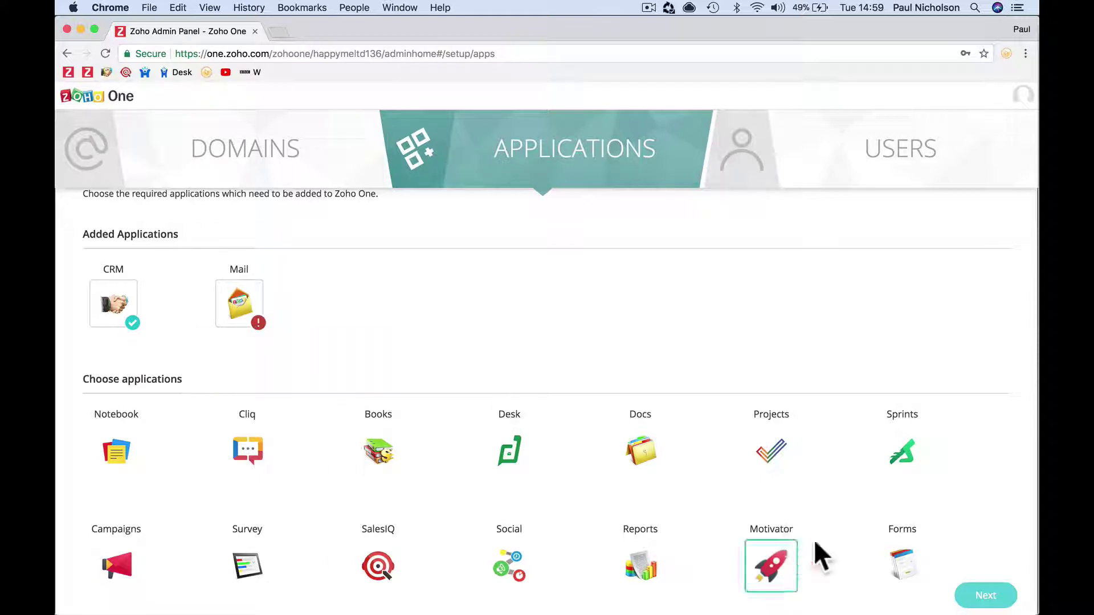
pyautogui.click(989, 598)
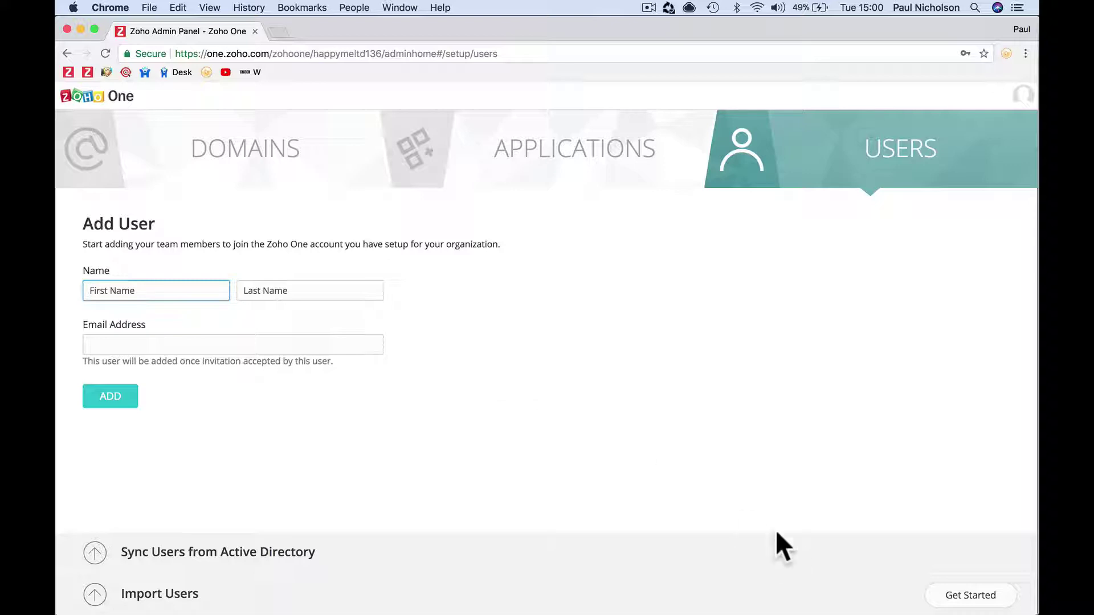
pyautogui.click(931, 594)
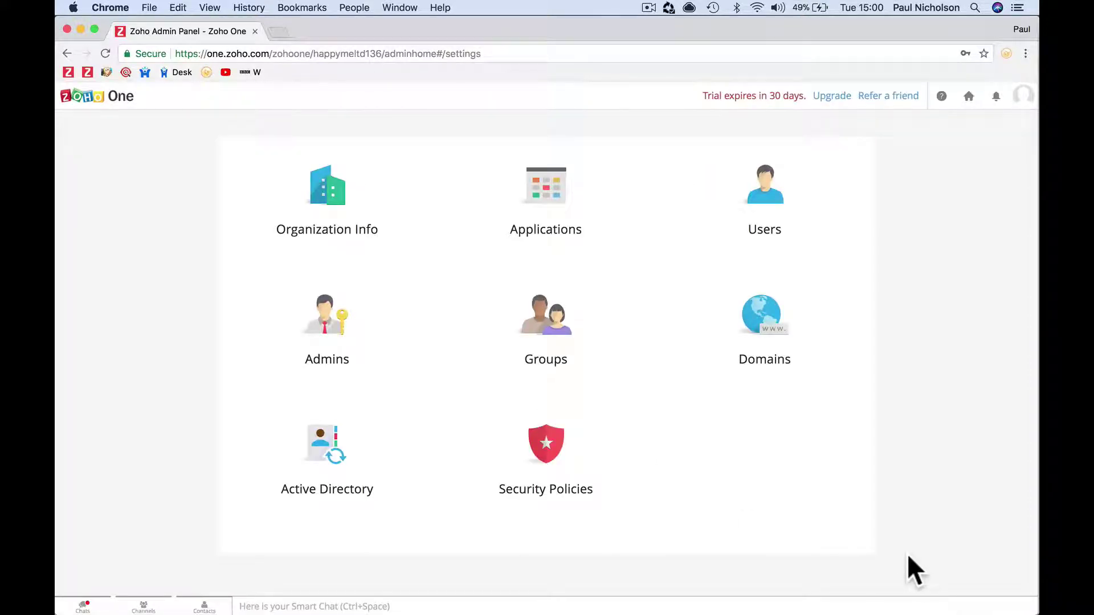
# View the CRM application's details, then look over the Groups, Admins and Users pages
pyautogui.click(547, 202)
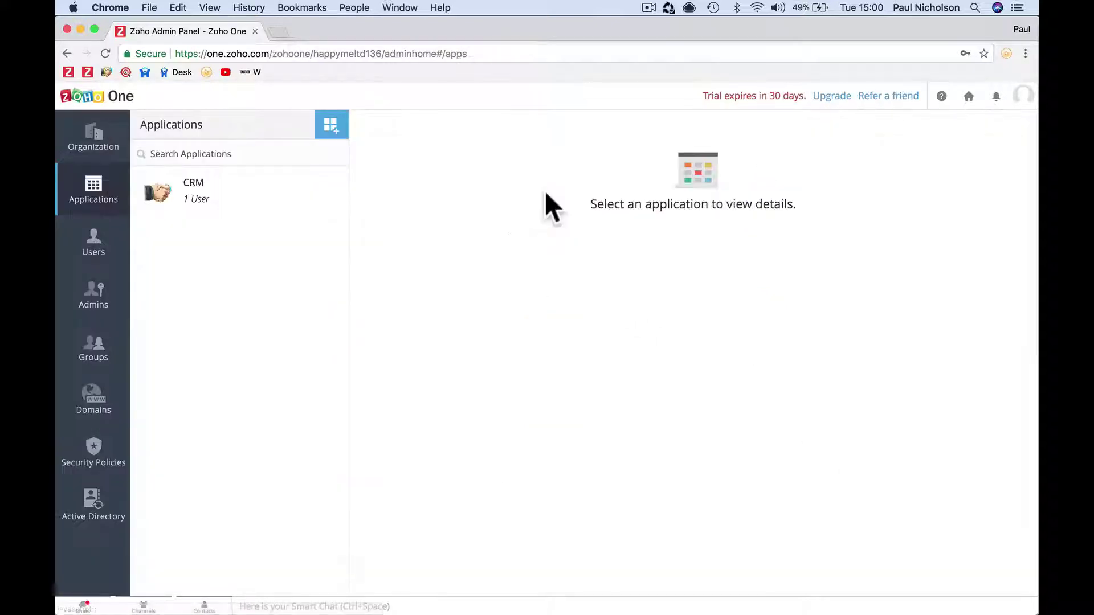
pyautogui.click(265, 210)
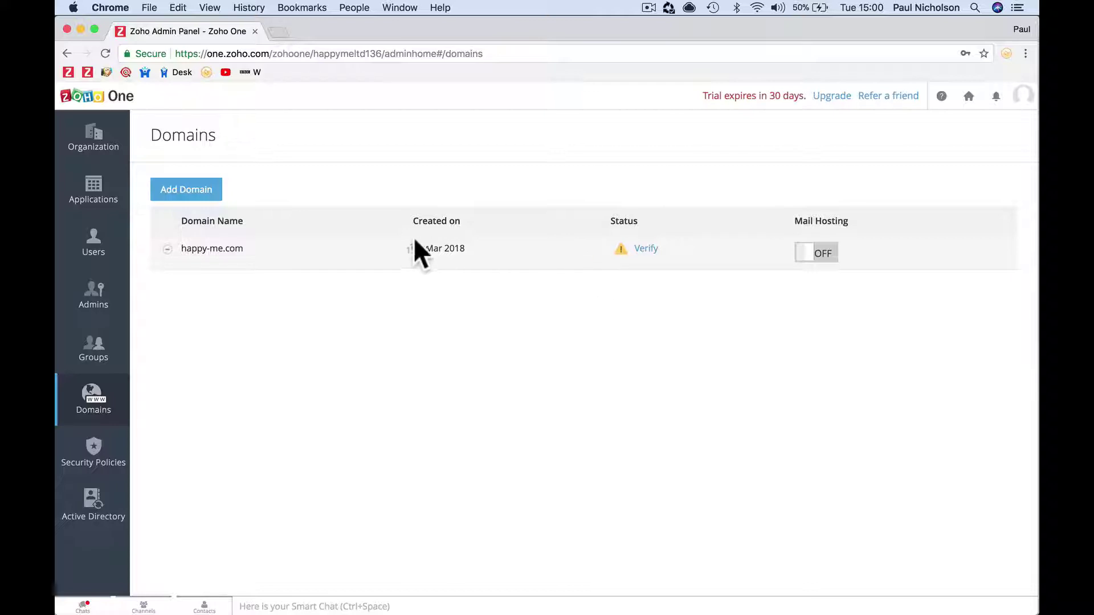
pyautogui.click(104, 351)
pyautogui.click(101, 308)
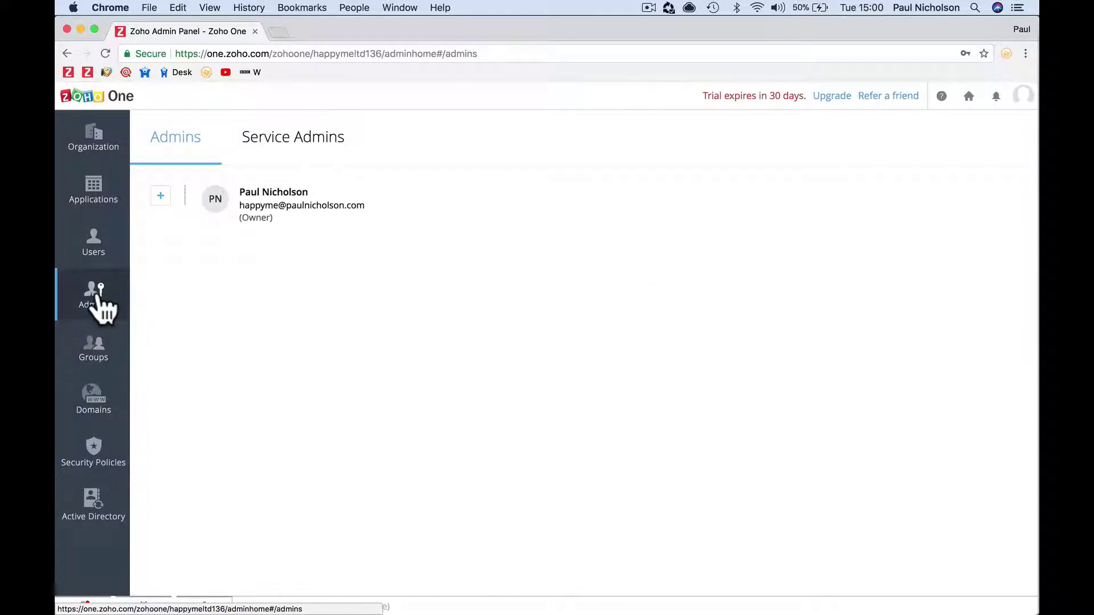
pyautogui.click(90, 252)
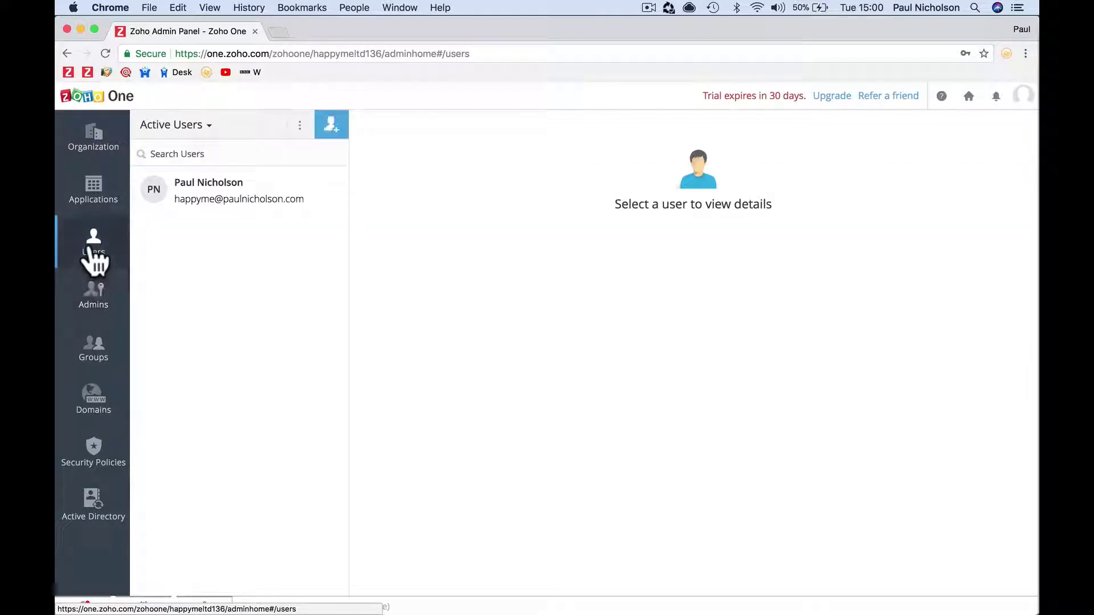
# Review the organization details, reopen CRM's users and details, then switch to Mail
pyautogui.click(93, 195)
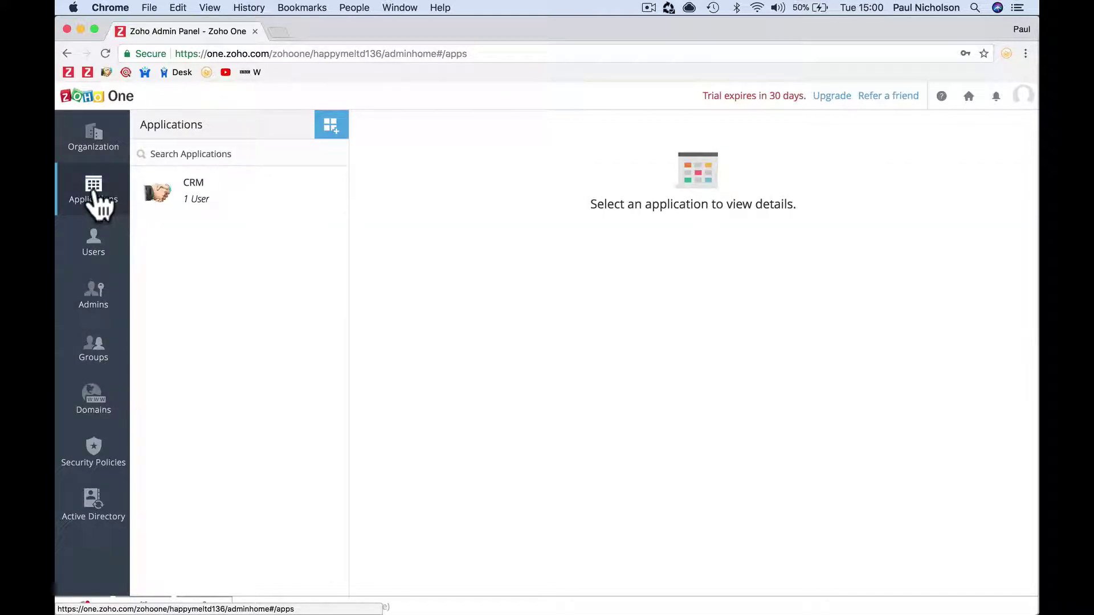
pyautogui.click(97, 144)
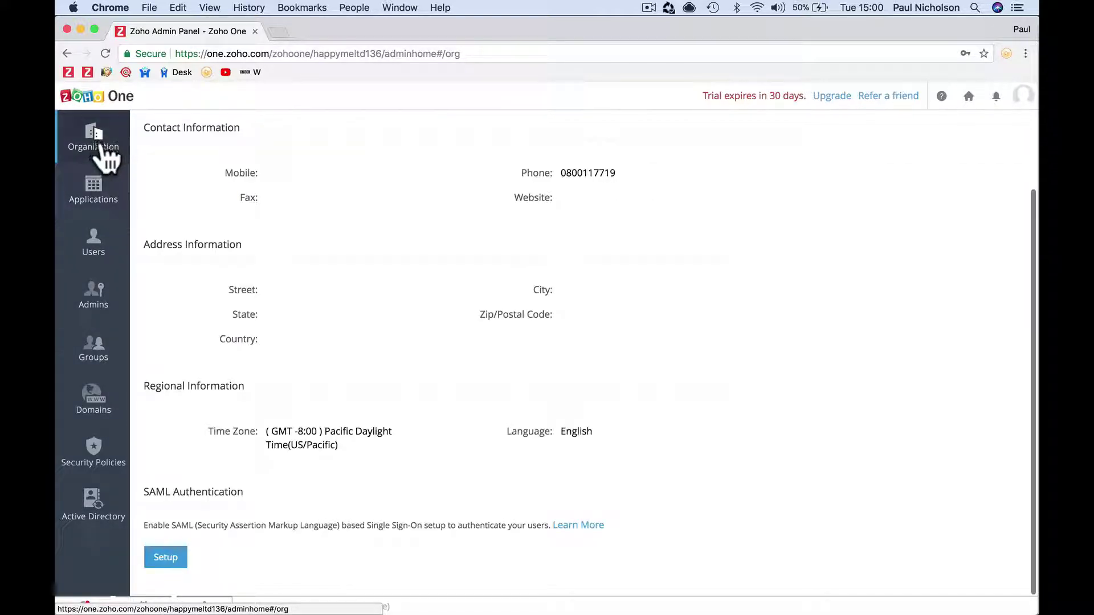
pyautogui.click(112, 188)
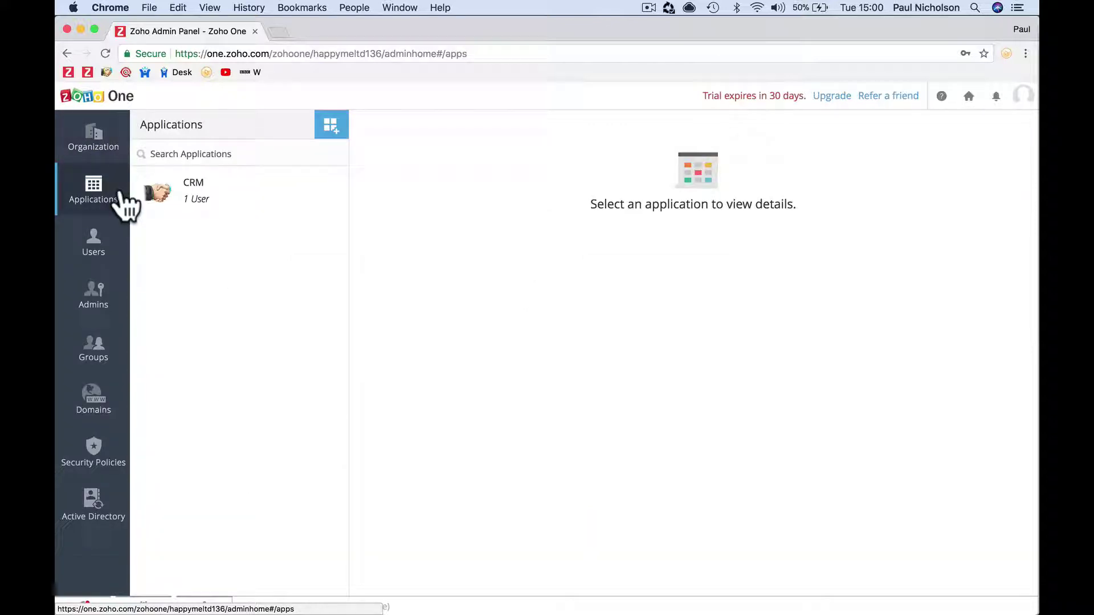
pyautogui.click(196, 195)
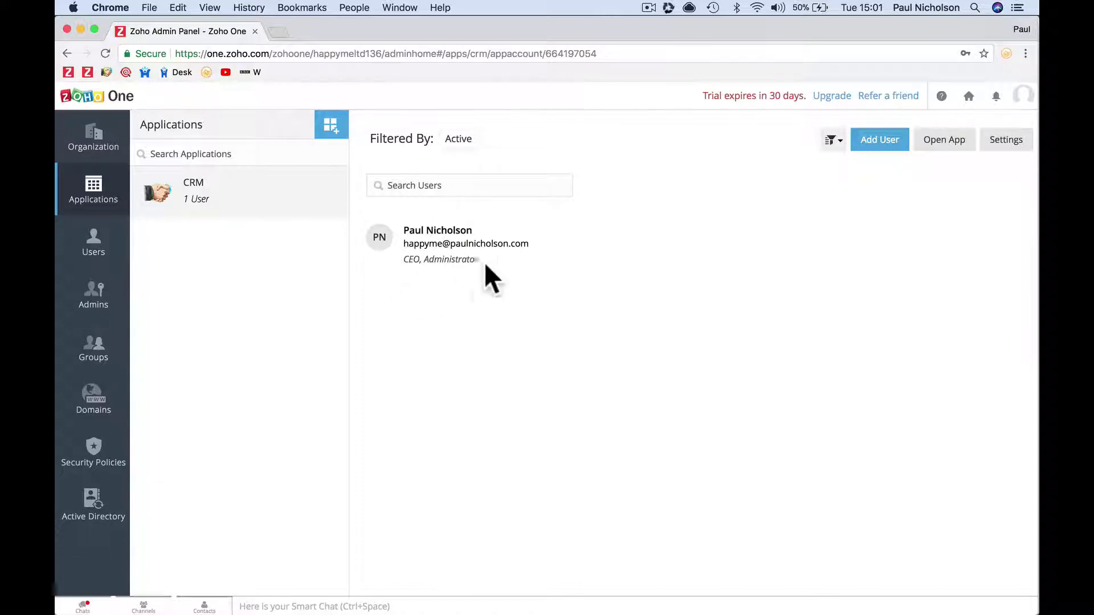
pyautogui.click(567, 604)
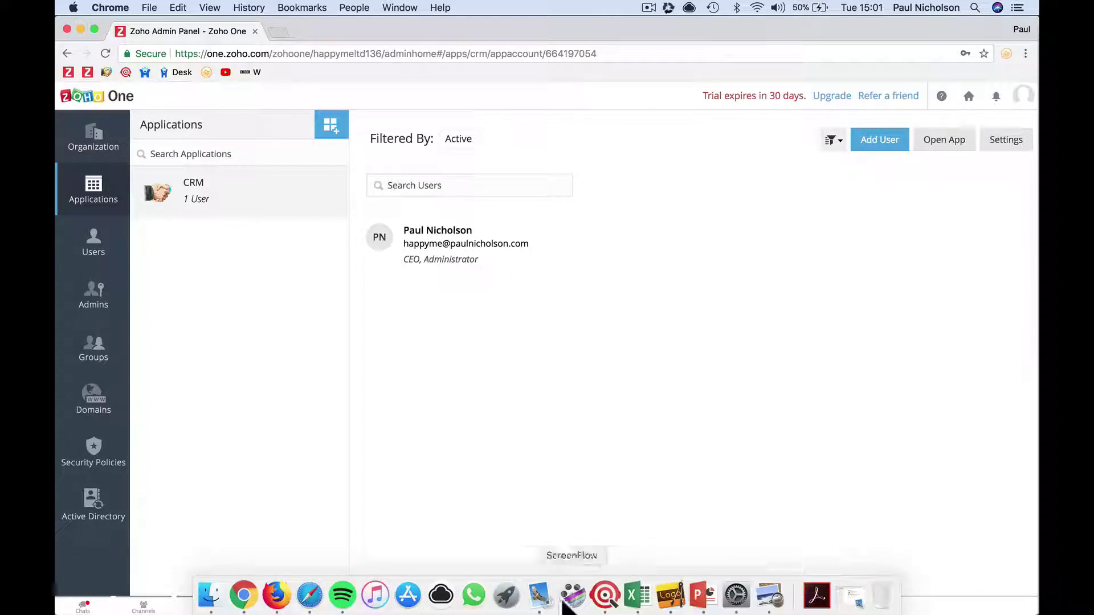
# In the Happy-Me inbox, open the 'Activate Your Zoho Account' email and follow its activation link
pyautogui.click(117, 232)
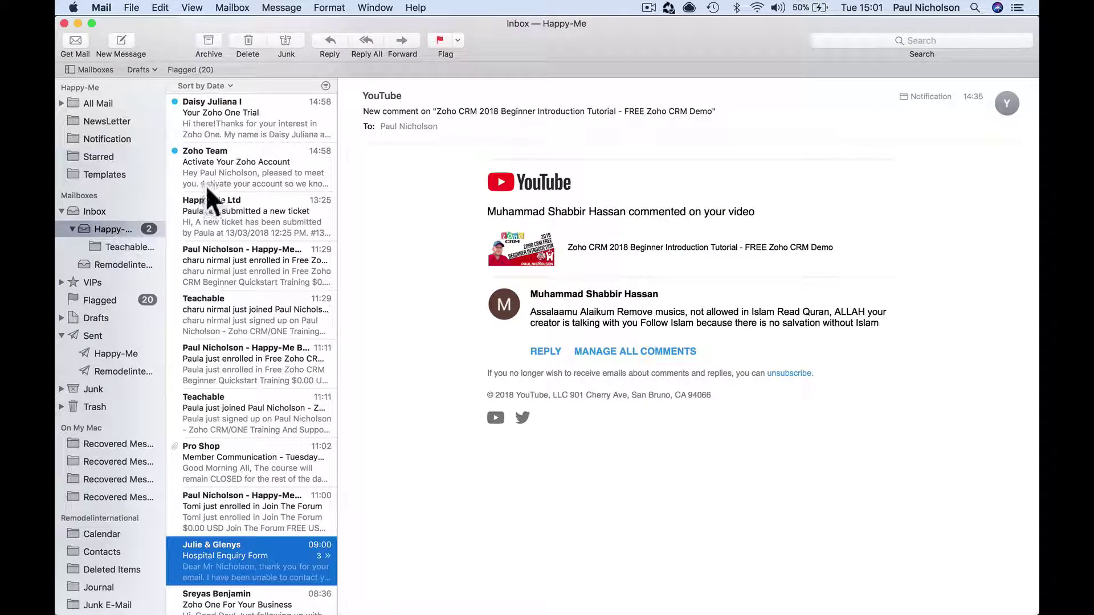
pyautogui.click(253, 173)
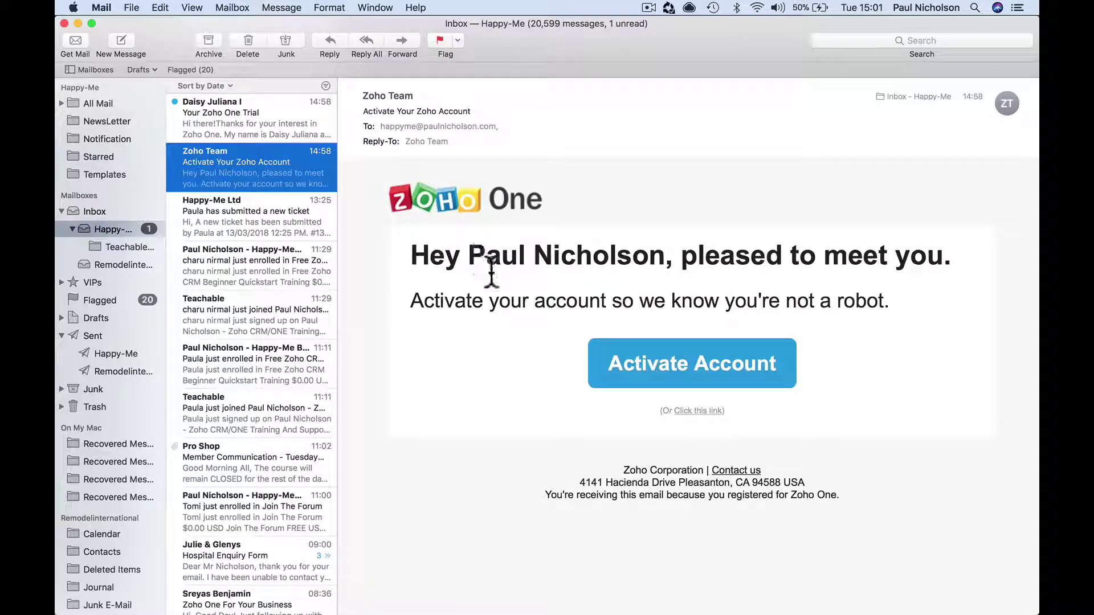
pyautogui.click(655, 353)
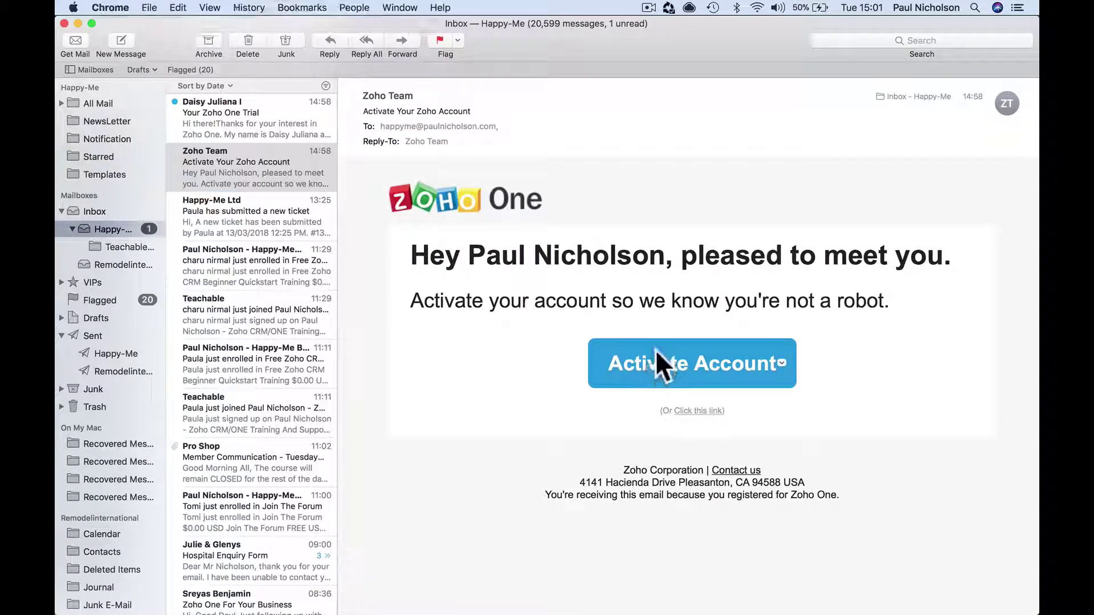